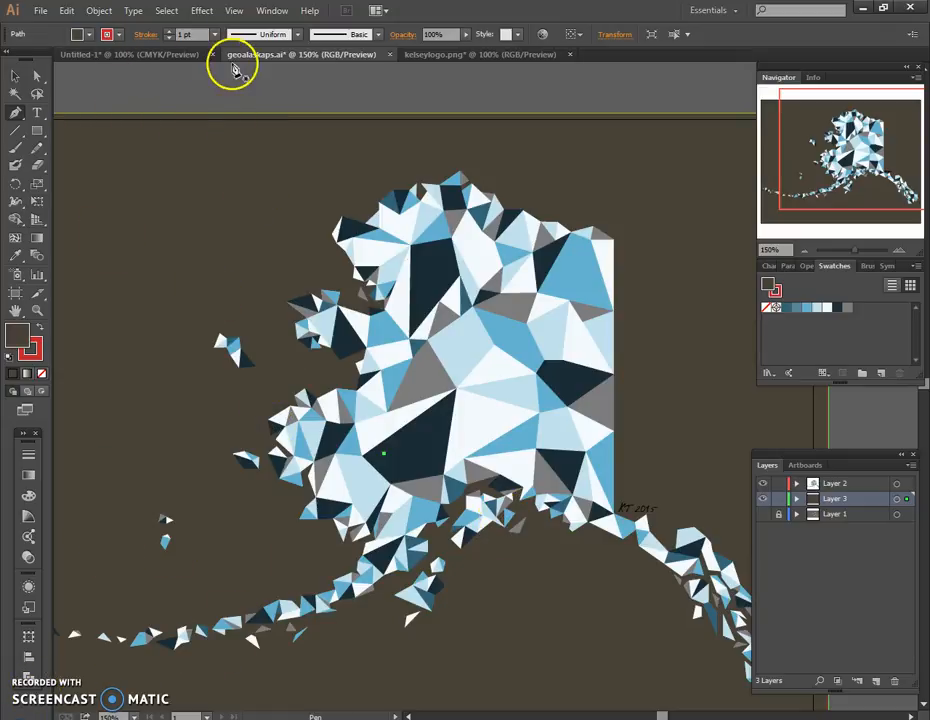
# Switch to the Untitled-1 document containing the crystal cluster photo.
pyautogui.click(197, 56)
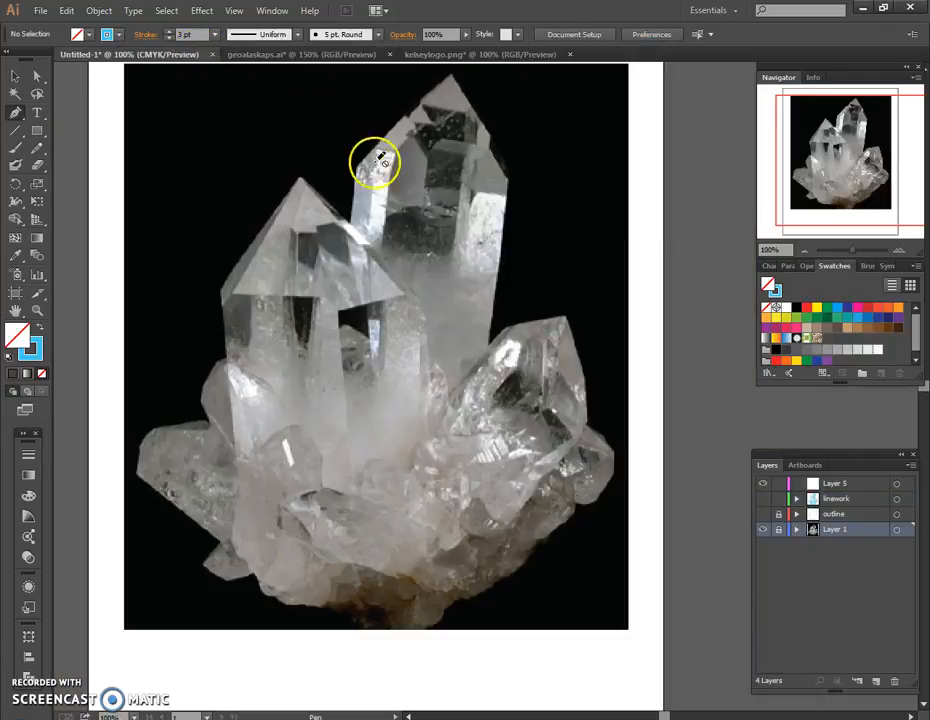
pyautogui.scroll(1, 430, 163)
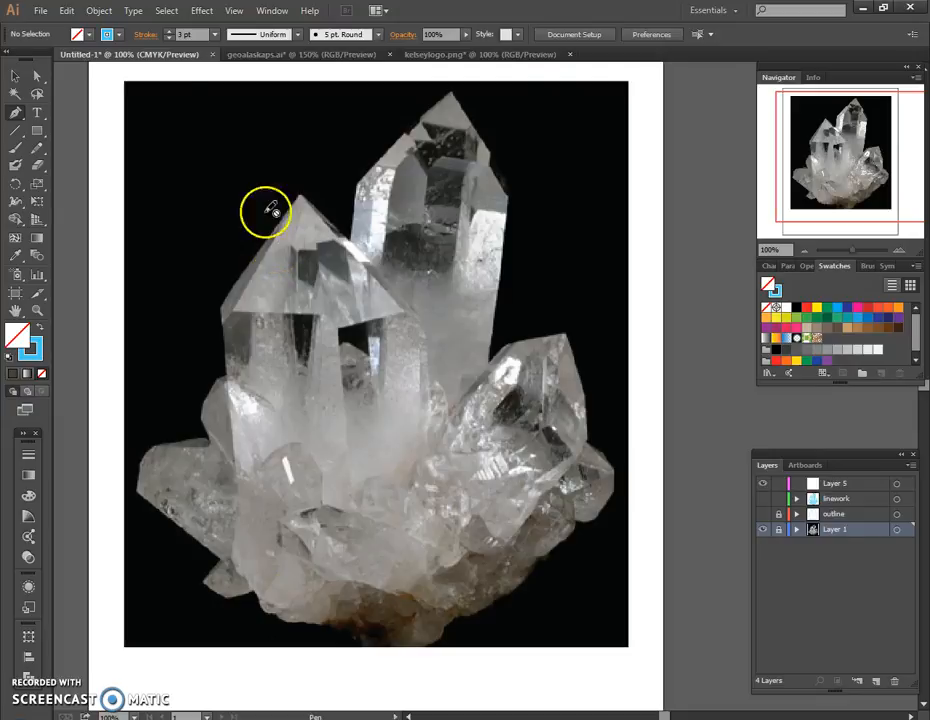
pyautogui.click(41, 12)
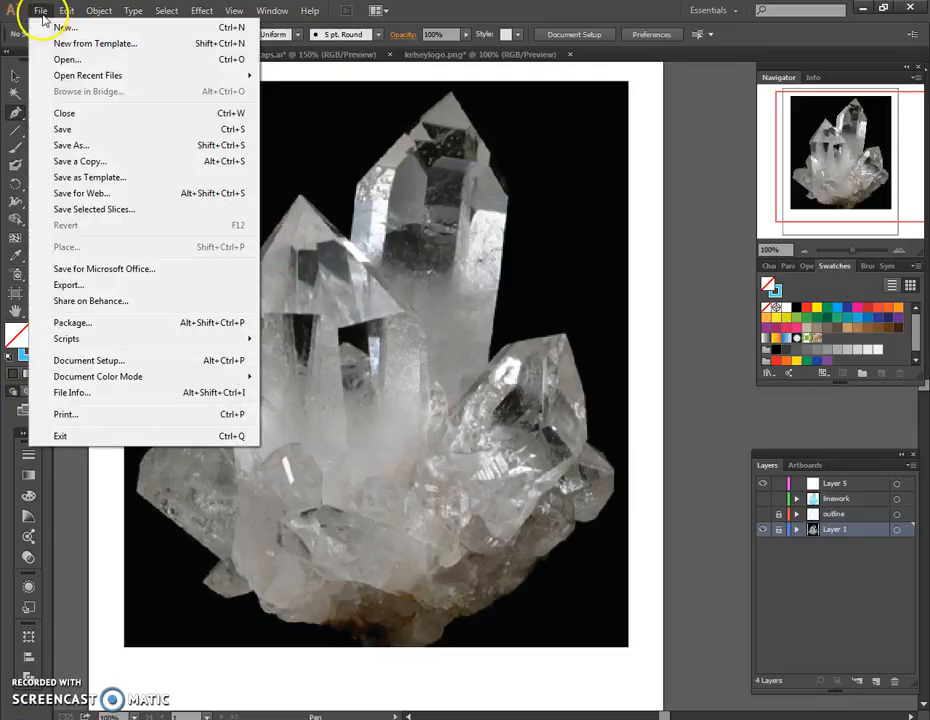
pyautogui.click(69, 251)
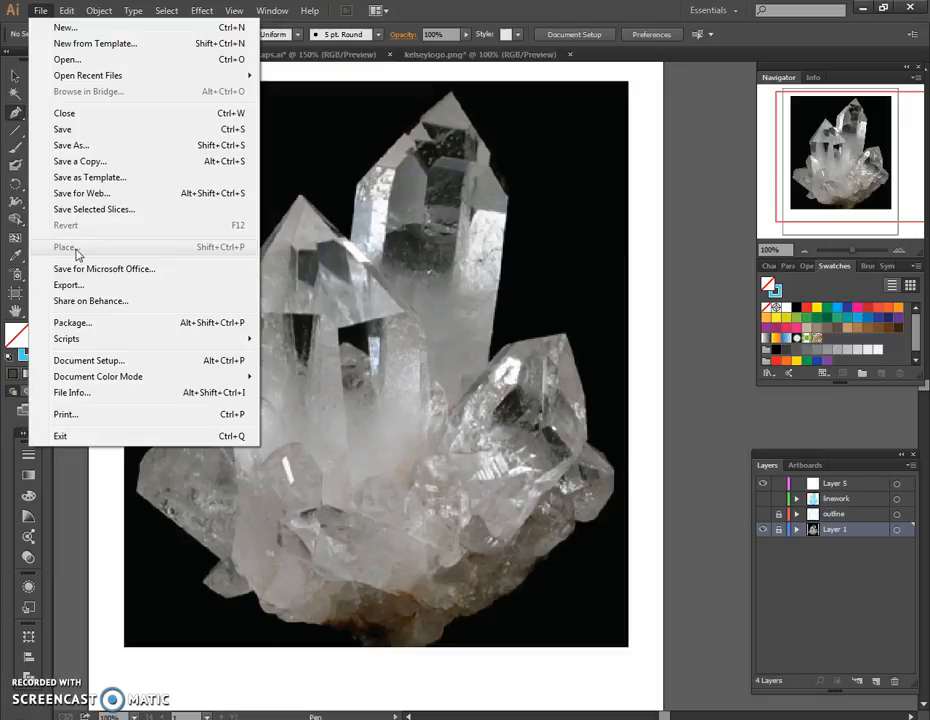
pyautogui.click(669, 143)
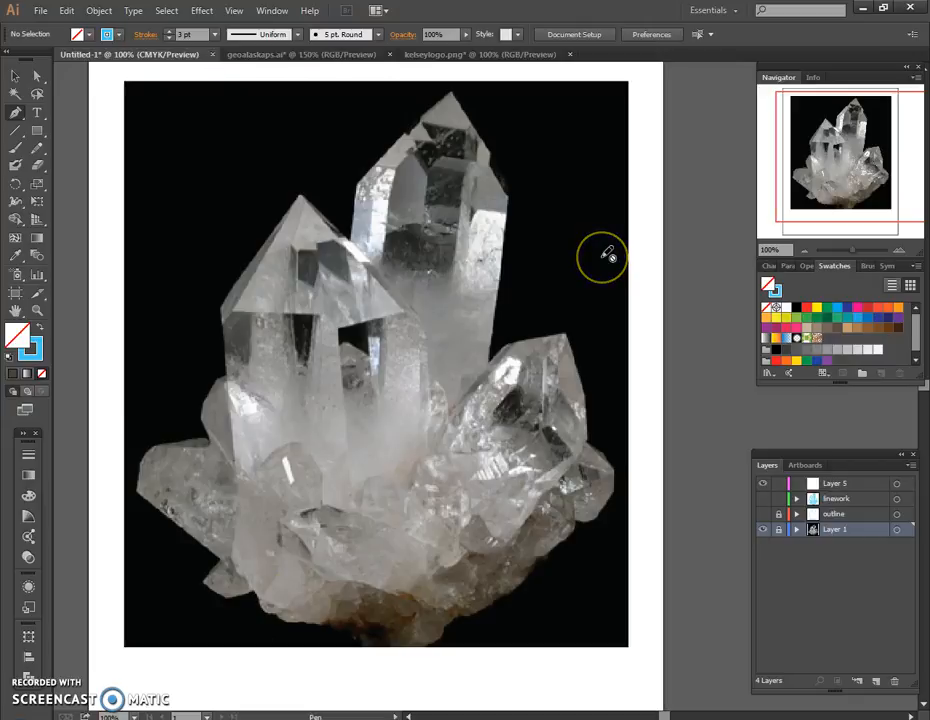
pyautogui.click(826, 537)
pyautogui.click(846, 535)
pyautogui.click(779, 531)
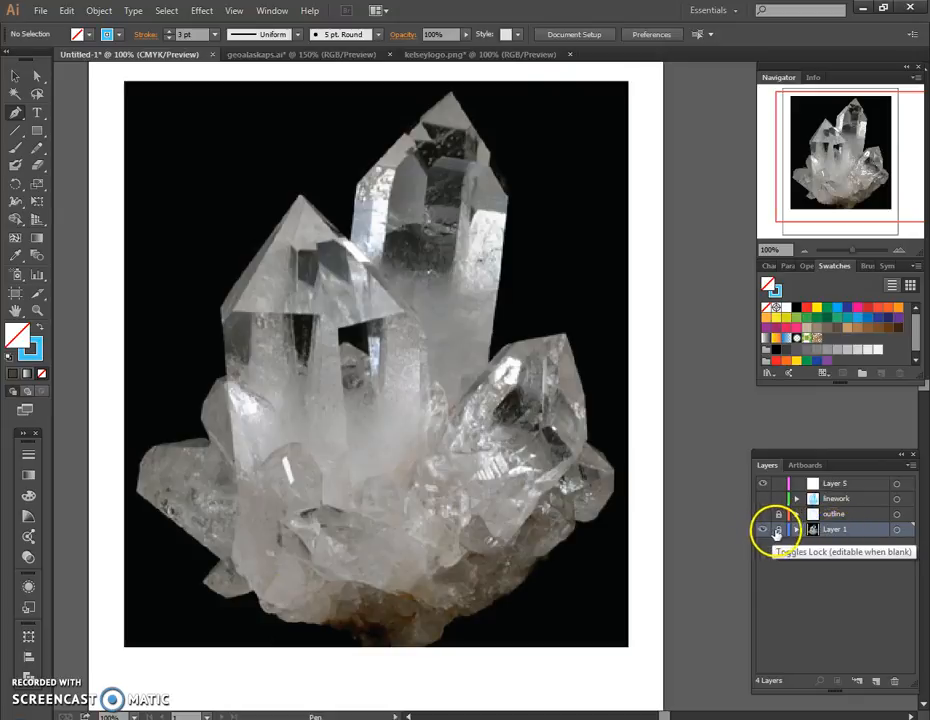
# Add a new layer directly above the locked photo layer and activate the Pen tool for tracing on it.
pyautogui.click(15, 76)
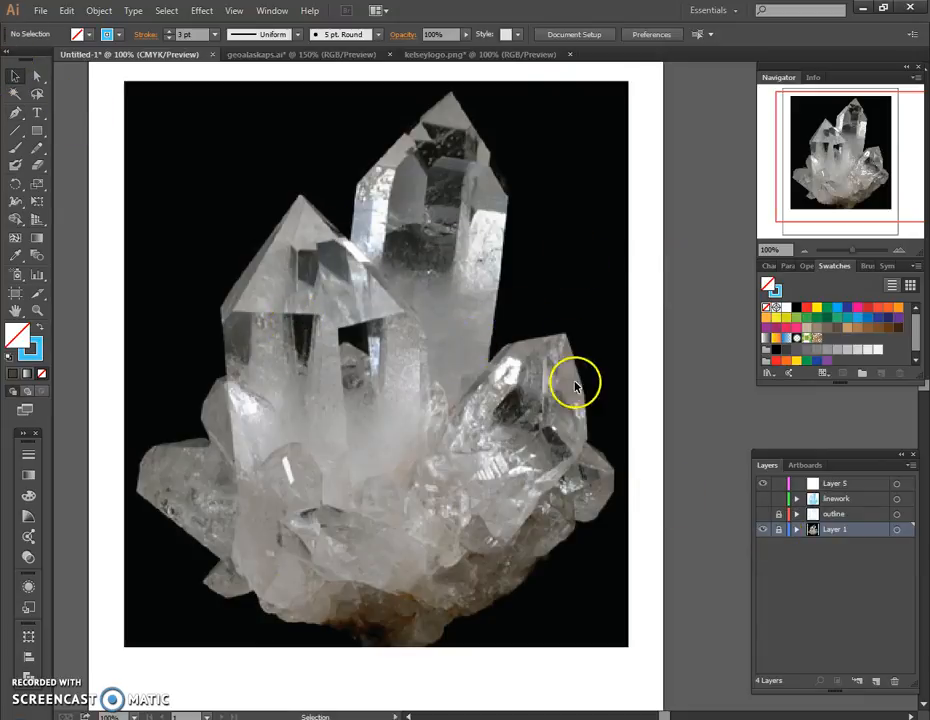
pyautogui.click(876, 680)
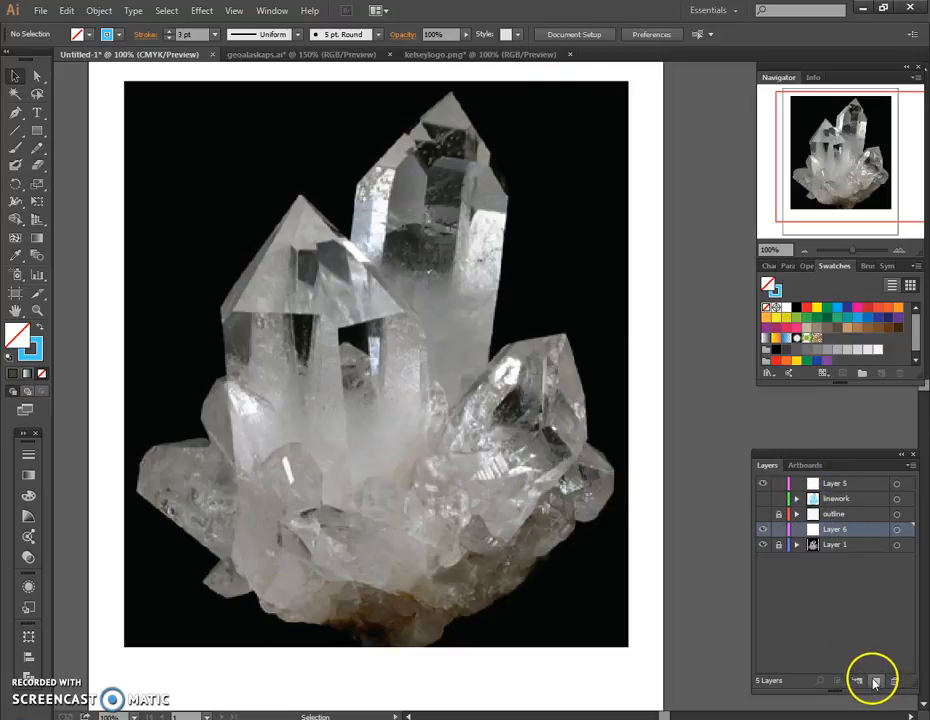
pyautogui.click(828, 533)
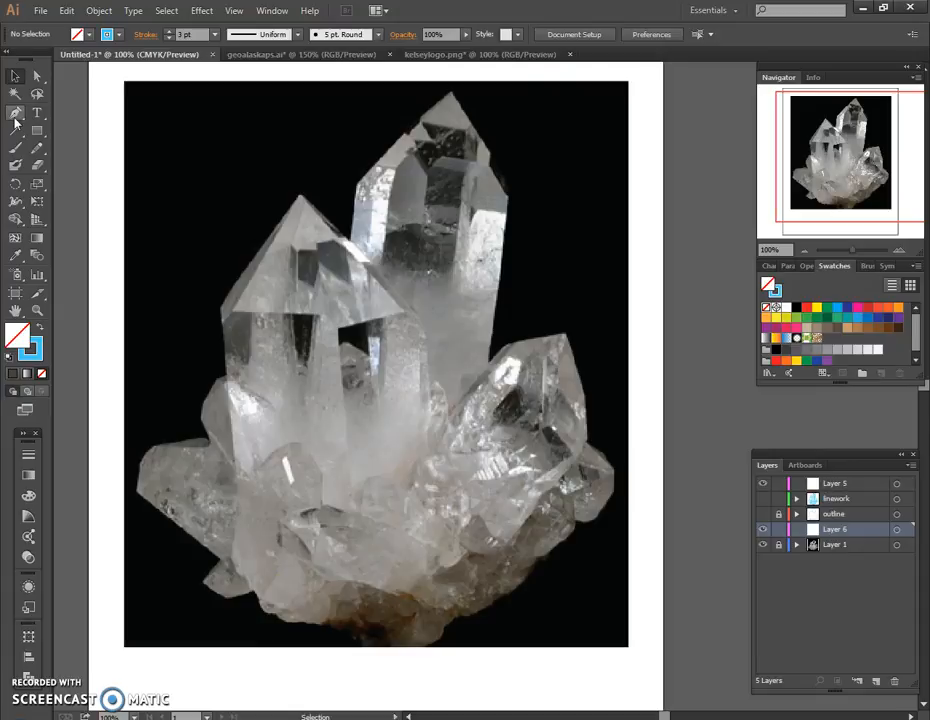
pyautogui.click(15, 115)
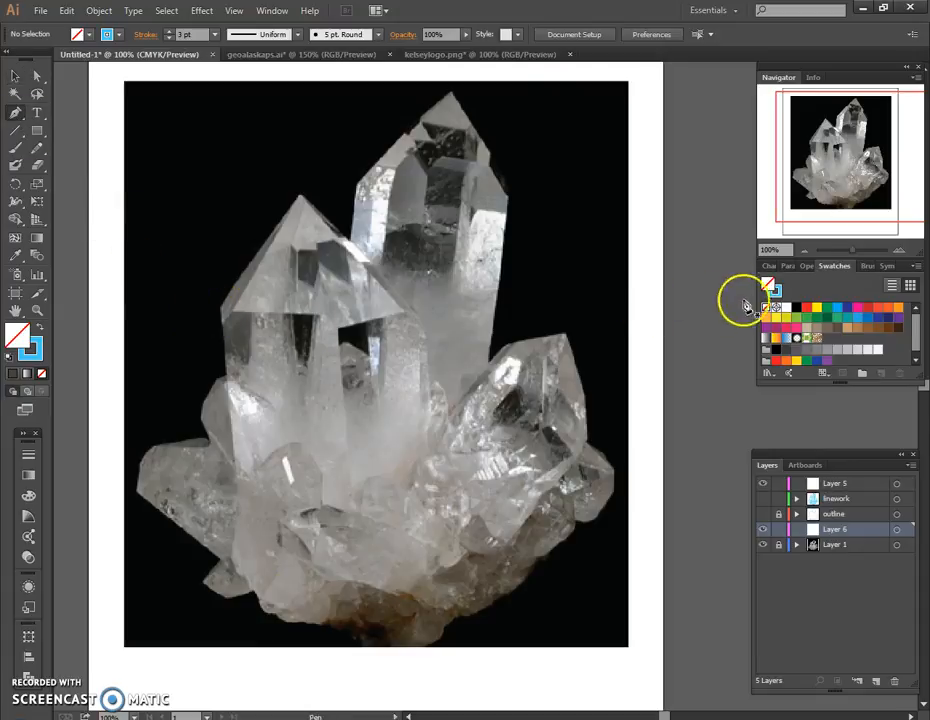
# Set the blue stroke to a 5 pt weight with round caps, keeping no fill.
pyautogui.click(899, 254)
pyautogui.moveTo(841, 170); pyautogui.dragTo(848, 136)
pyautogui.click(801, 252)
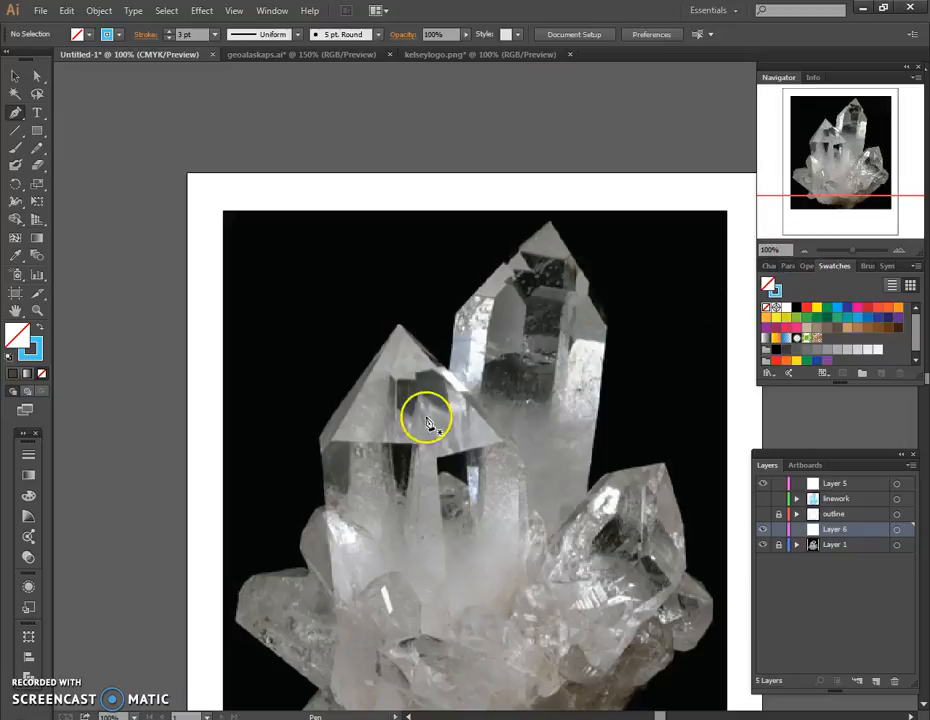
pyautogui.moveTo(808, 184); pyautogui.dragTo(839, 150)
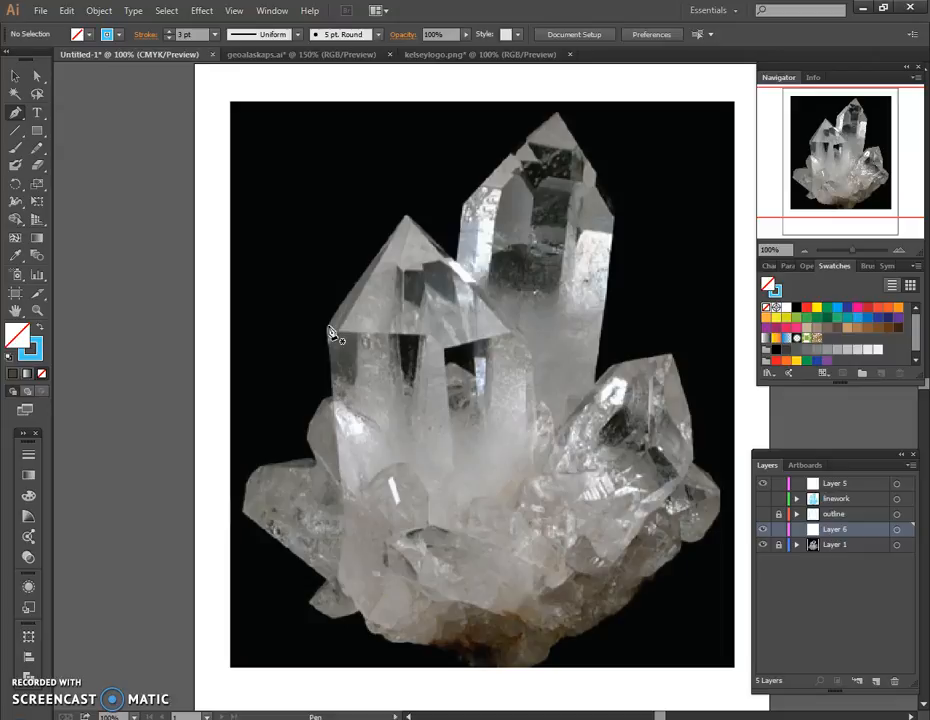
pyautogui.click(26, 354)
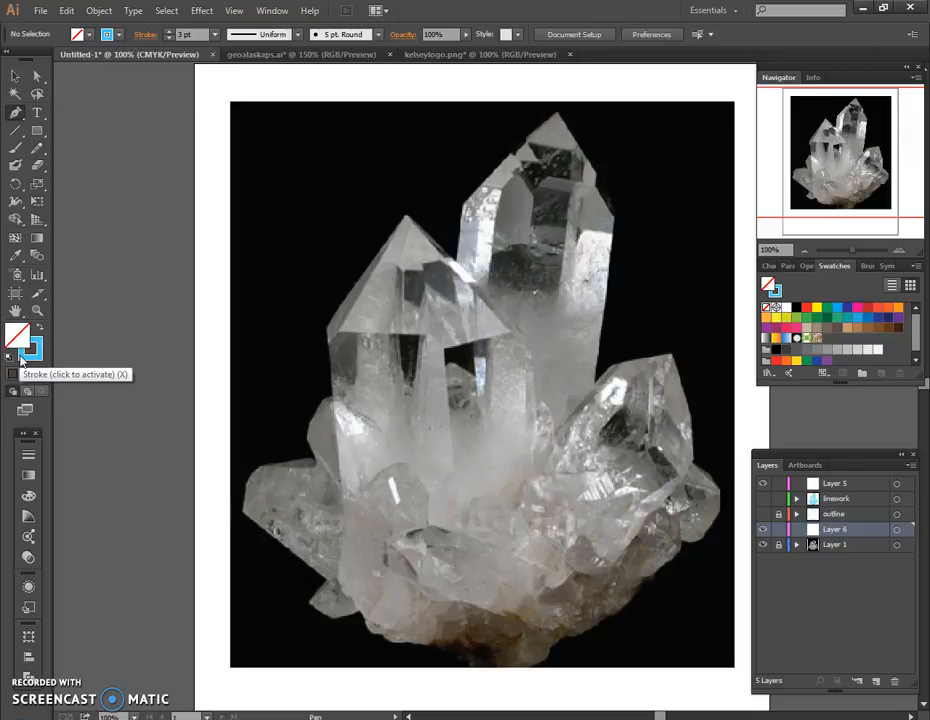
pyautogui.click(33, 350)
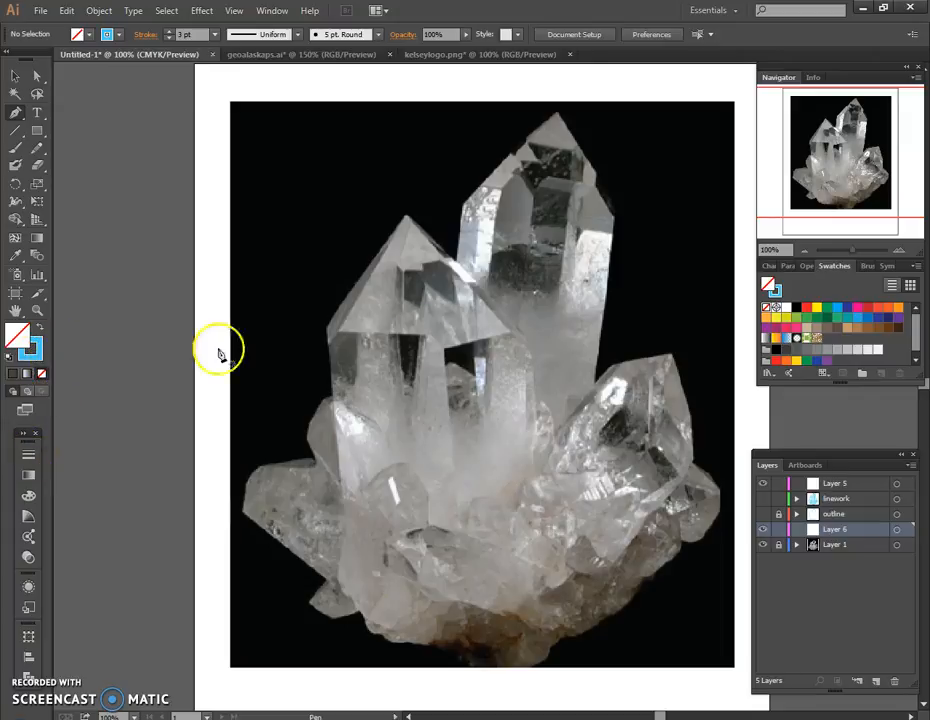
pyautogui.click(29, 457)
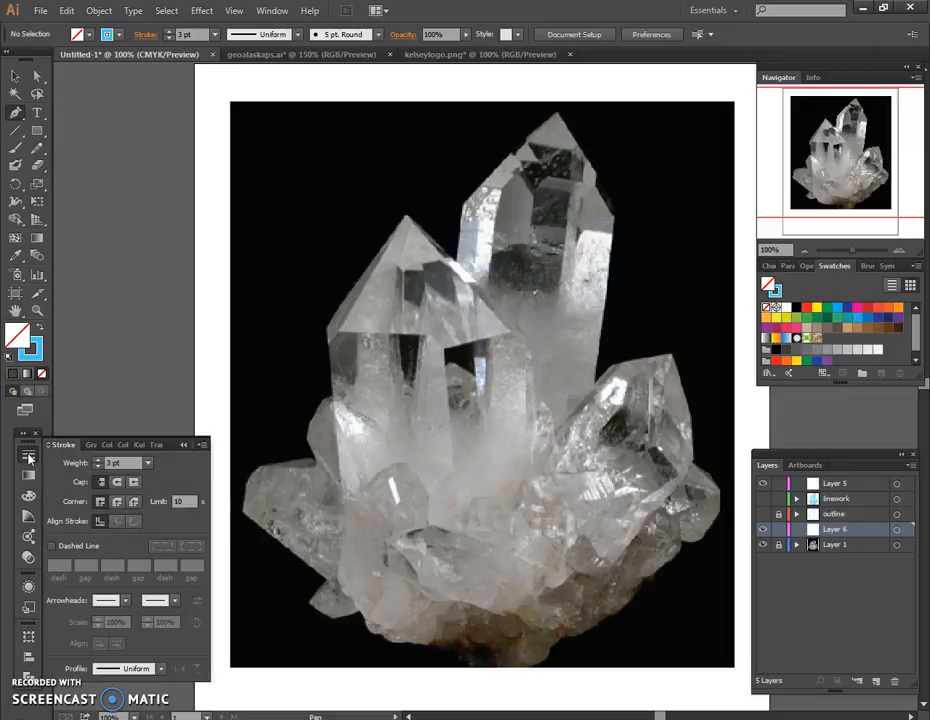
pyautogui.click(117, 487)
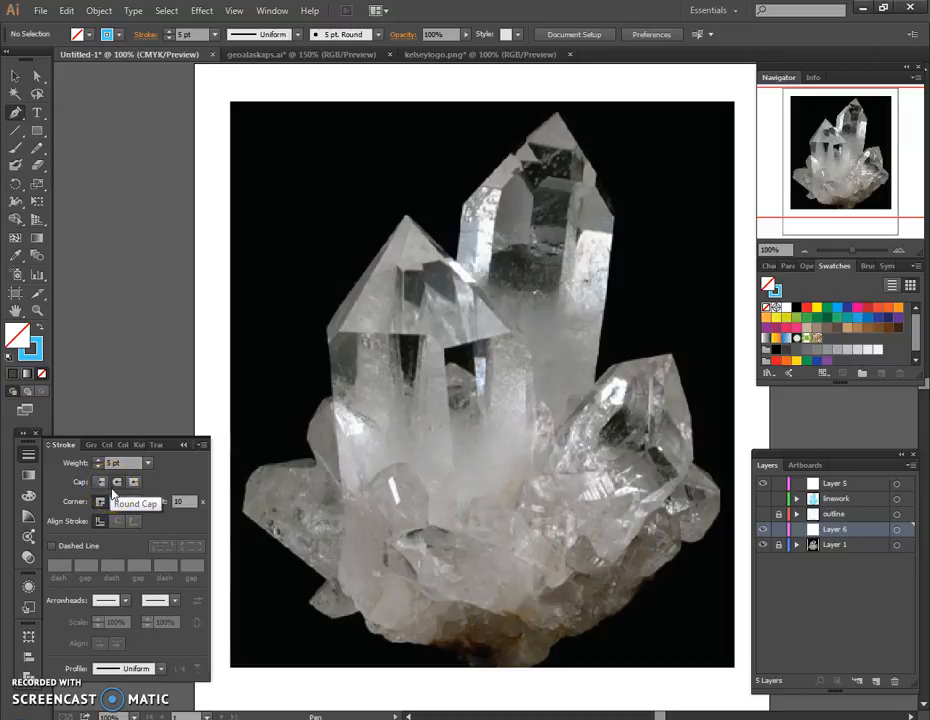
pyautogui.click(185, 445)
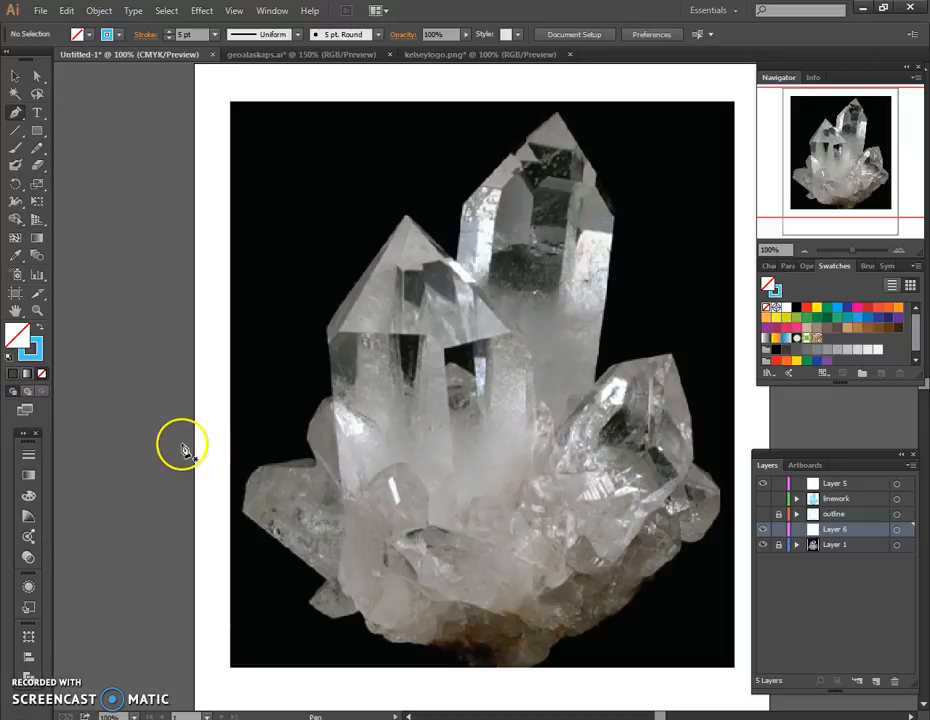
# Trace the cluster's outer edge from the front-left crystal's shoulder over its tip and up to the tall crystal's peak.
pyautogui.click(325, 327)
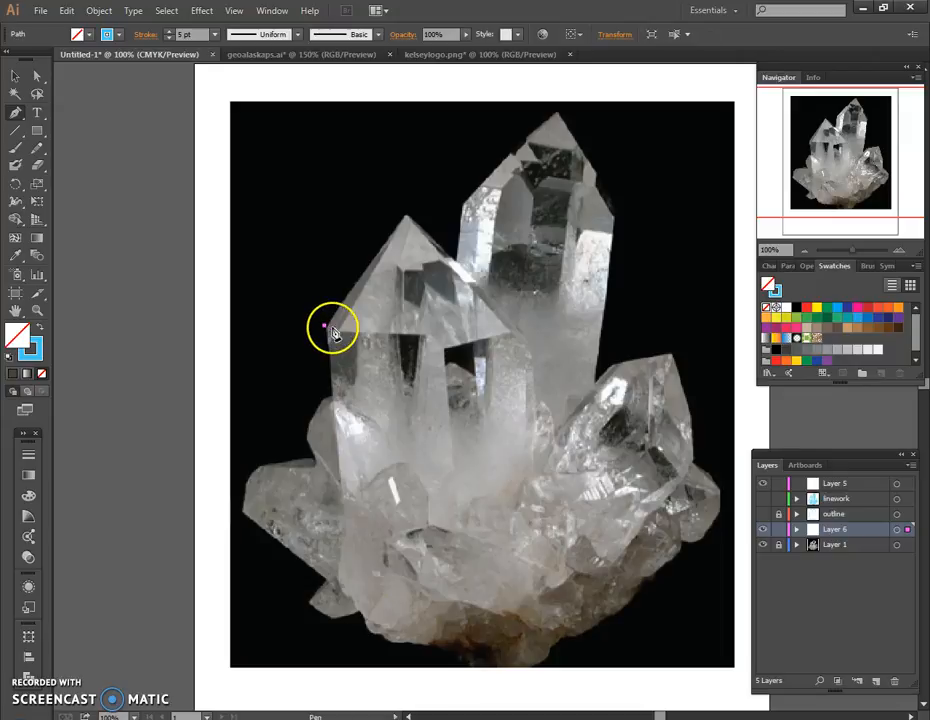
pyautogui.click(406, 218)
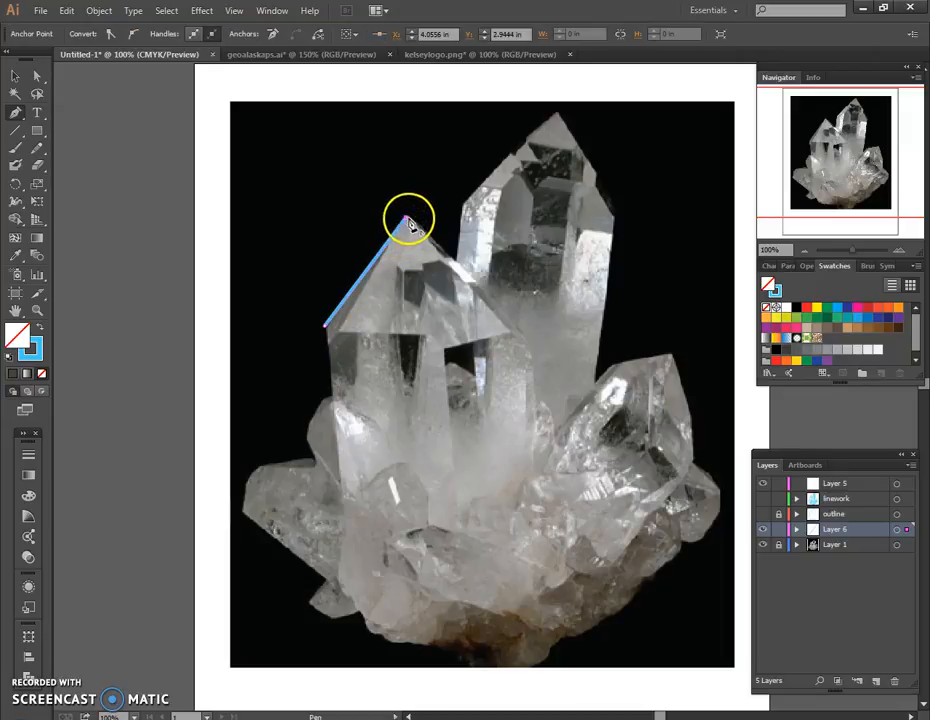
pyautogui.click(457, 263)
pyautogui.click(462, 206)
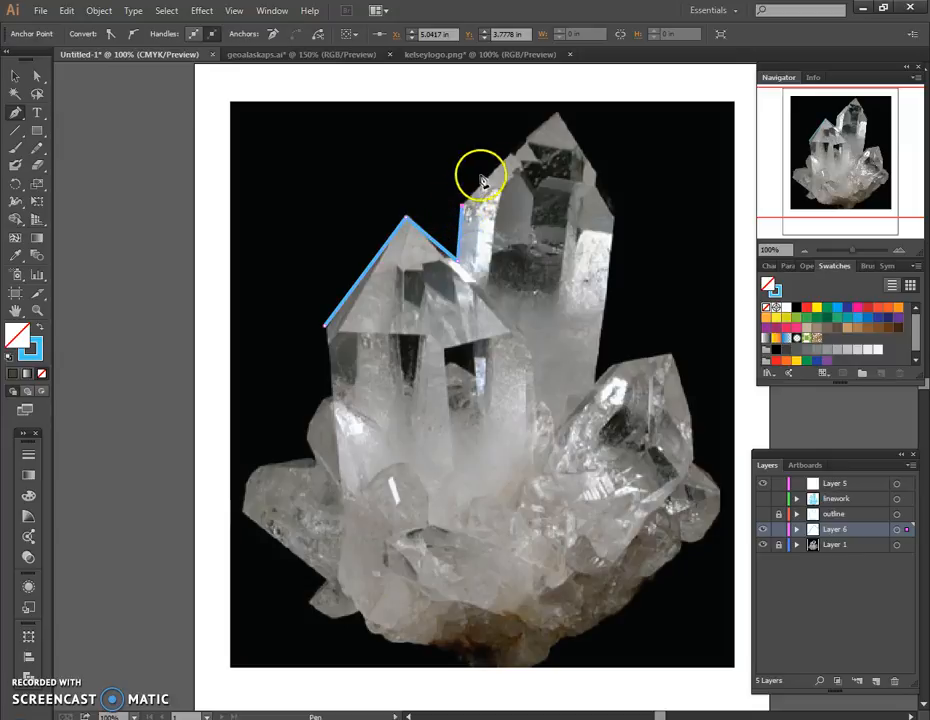
pyautogui.click(525, 138)
pyautogui.click(526, 129)
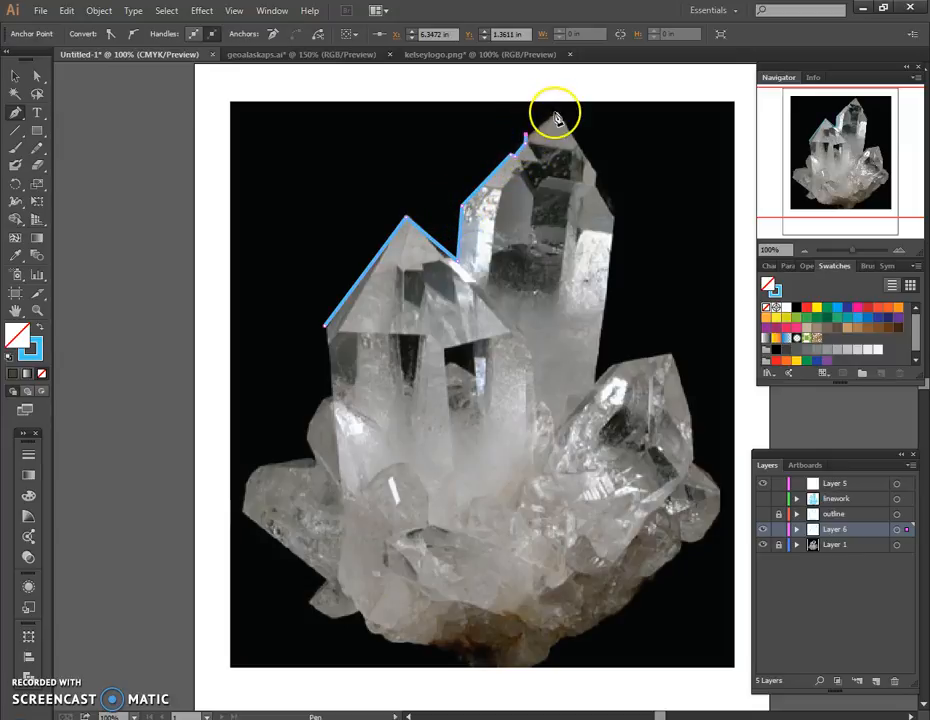
# Continue the outline down the tall crystal's right edge and over the smaller right-hand crystal's tip to its outer side.
pyautogui.click(597, 174)
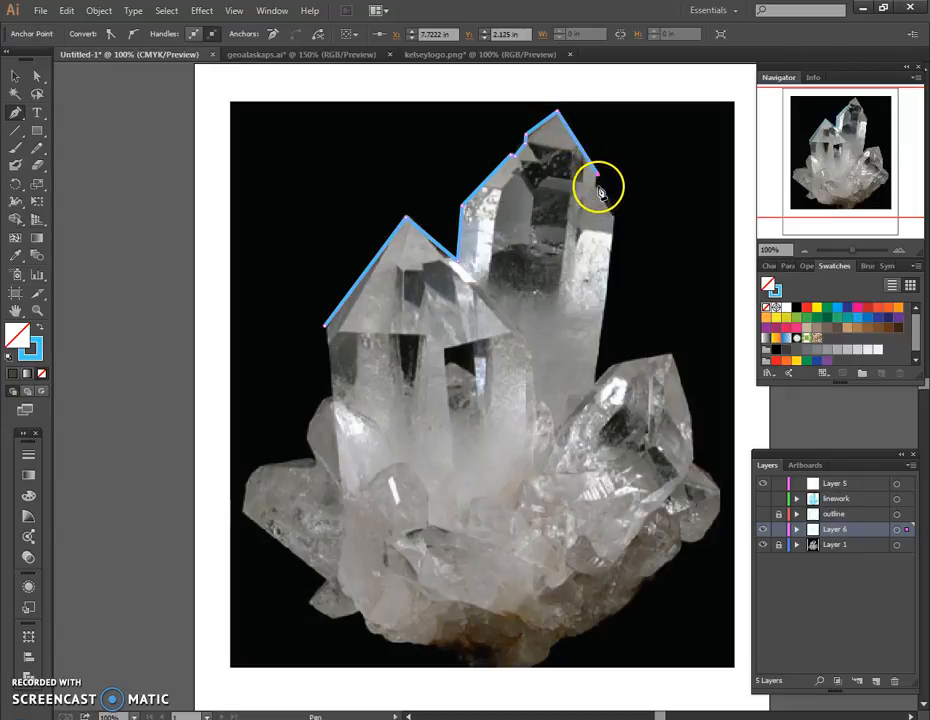
pyautogui.click(598, 187)
pyautogui.click(613, 214)
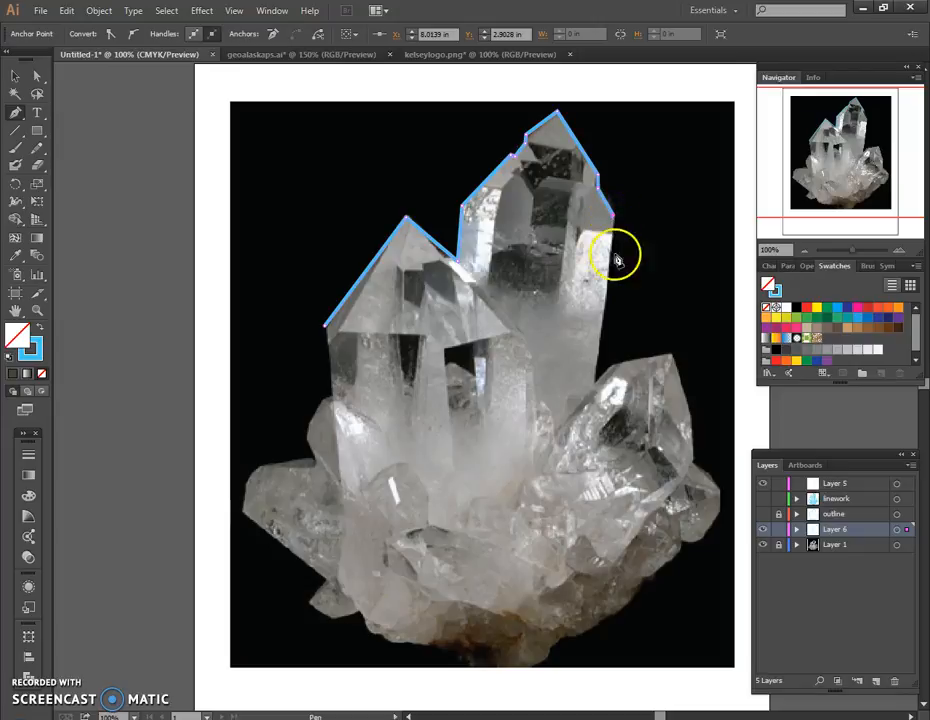
pyautogui.click(600, 352)
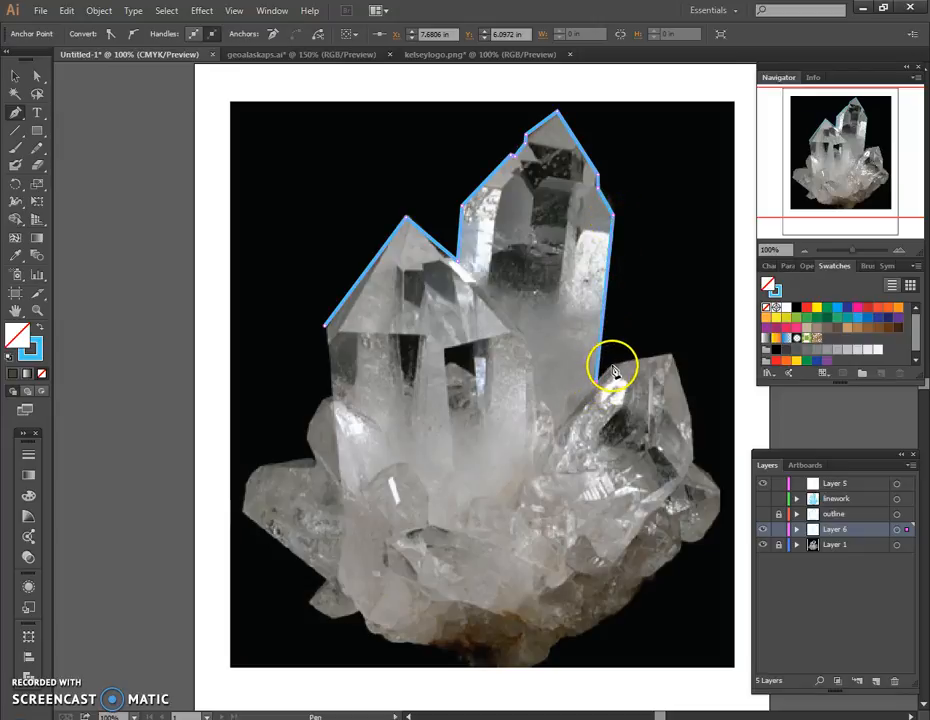
pyautogui.click(615, 367)
pyautogui.click(670, 356)
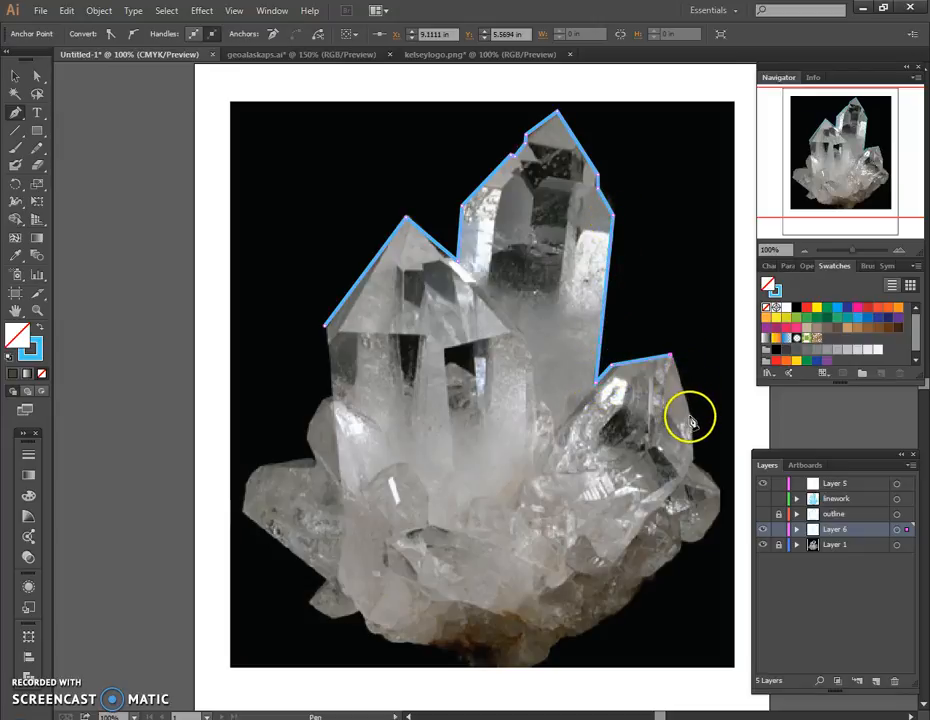
pyautogui.click(691, 416)
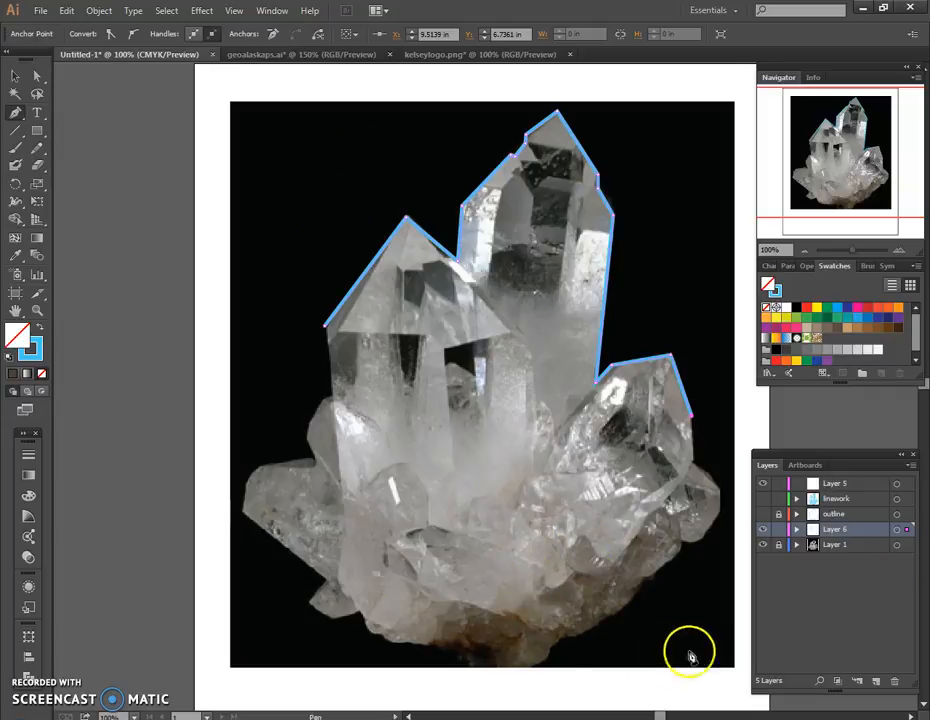
# Hide Layer 6 with the partial trace and show the finished outline layer instead.
pyautogui.click(777, 544)
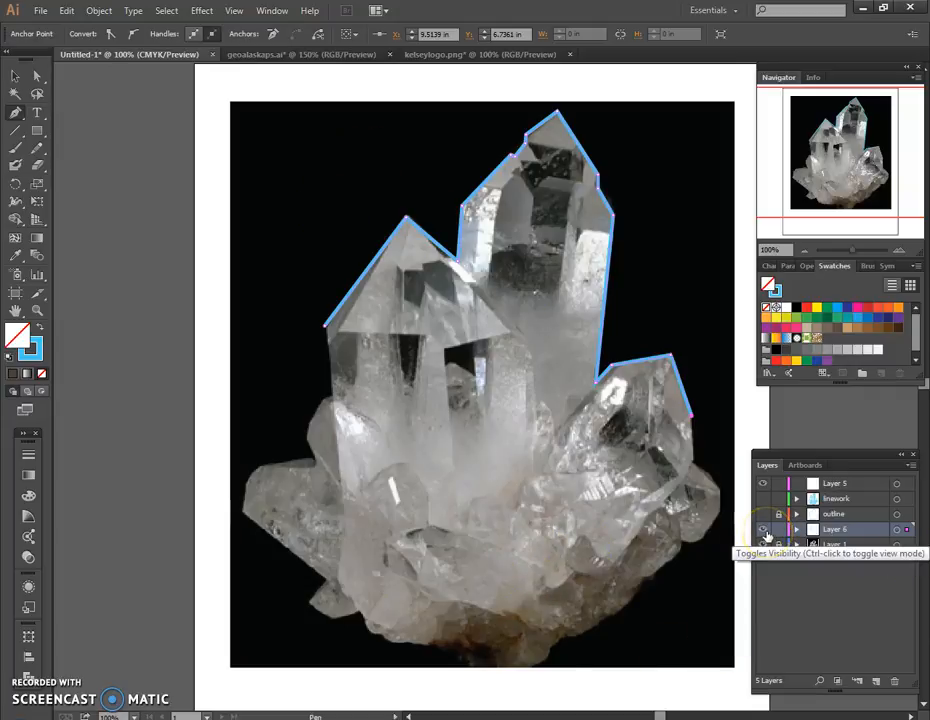
pyautogui.click(765, 534)
pyautogui.click(763, 515)
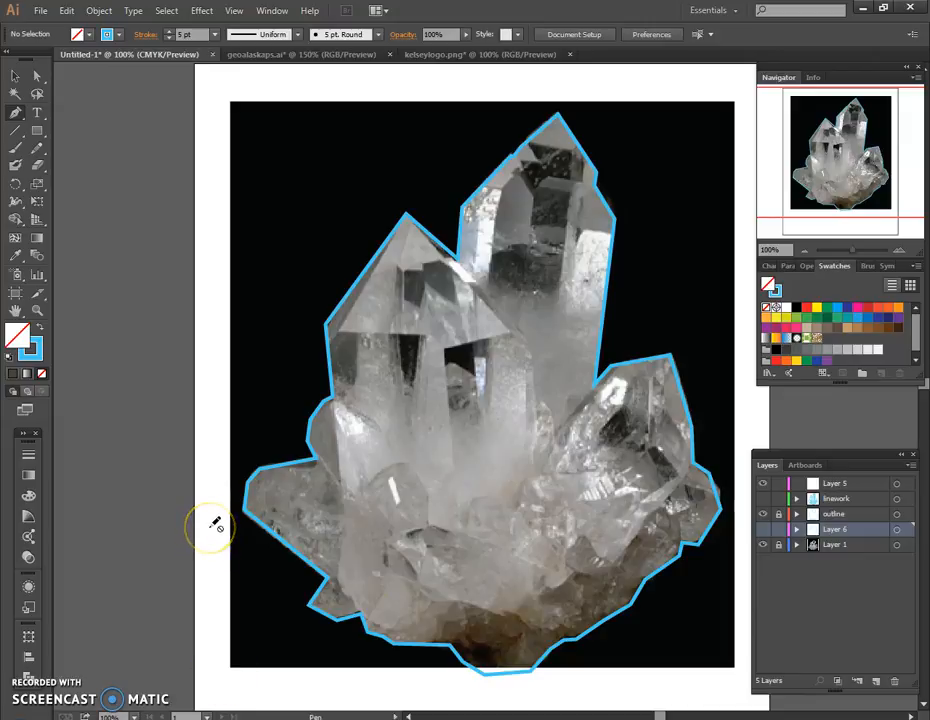
pyautogui.click(252, 484)
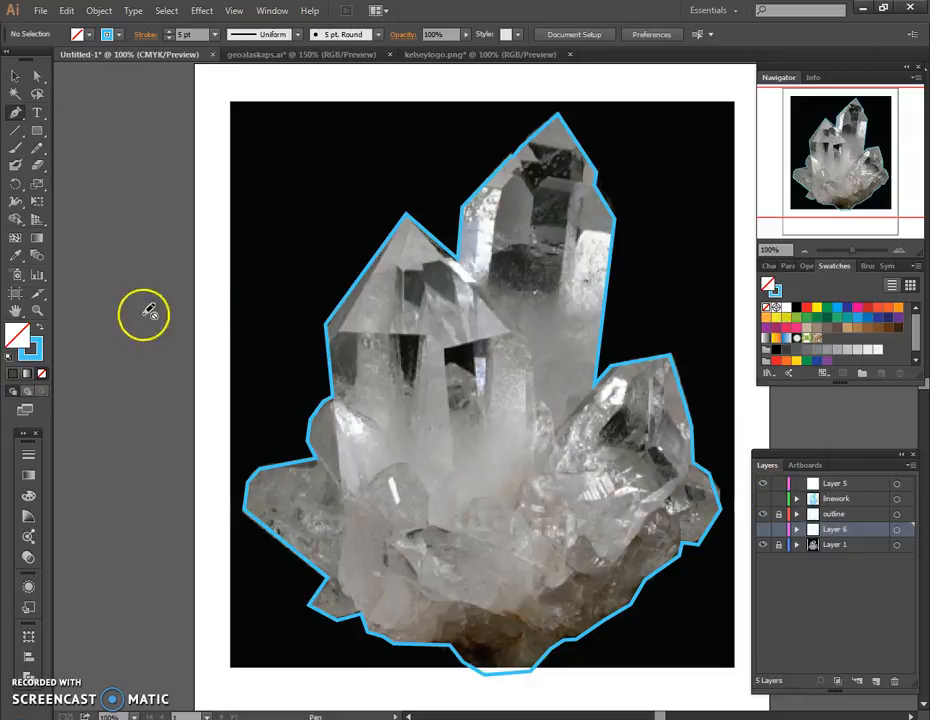
# Set the stroke weight to 3 pt and add a new layer directly above Layer 6 for the inner lines.
pyautogui.click(17, 333)
pyautogui.click(28, 455)
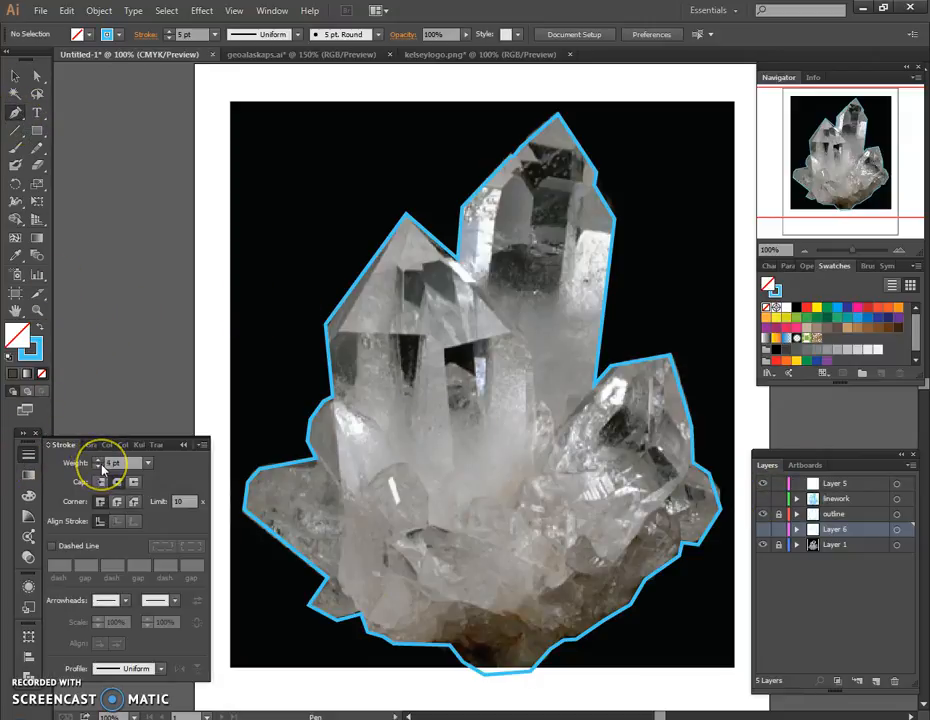
pyautogui.click(899, 250)
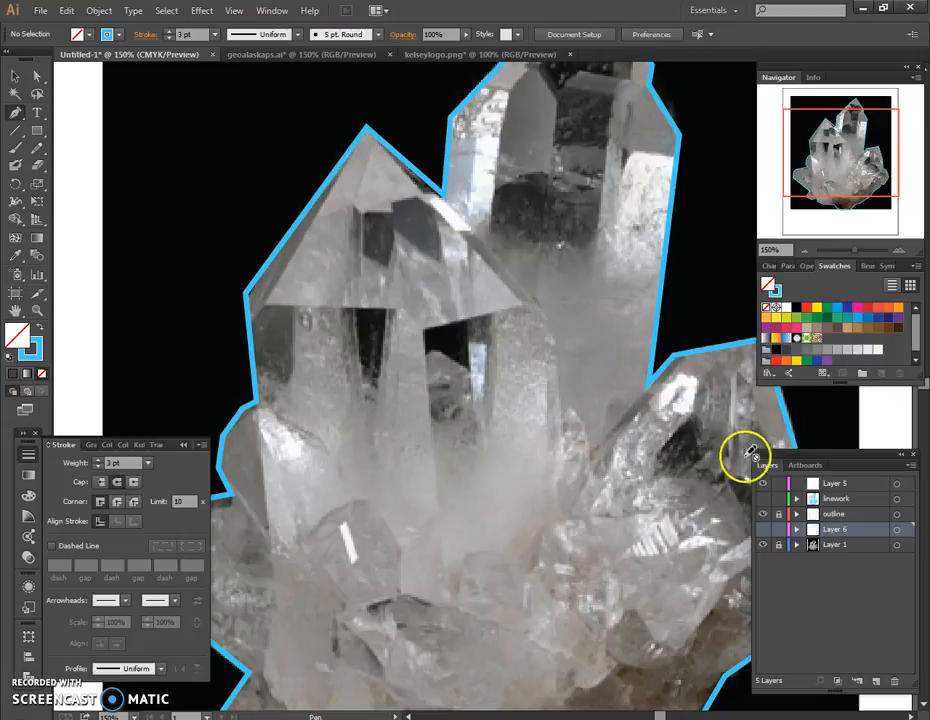
pyautogui.click(877, 681)
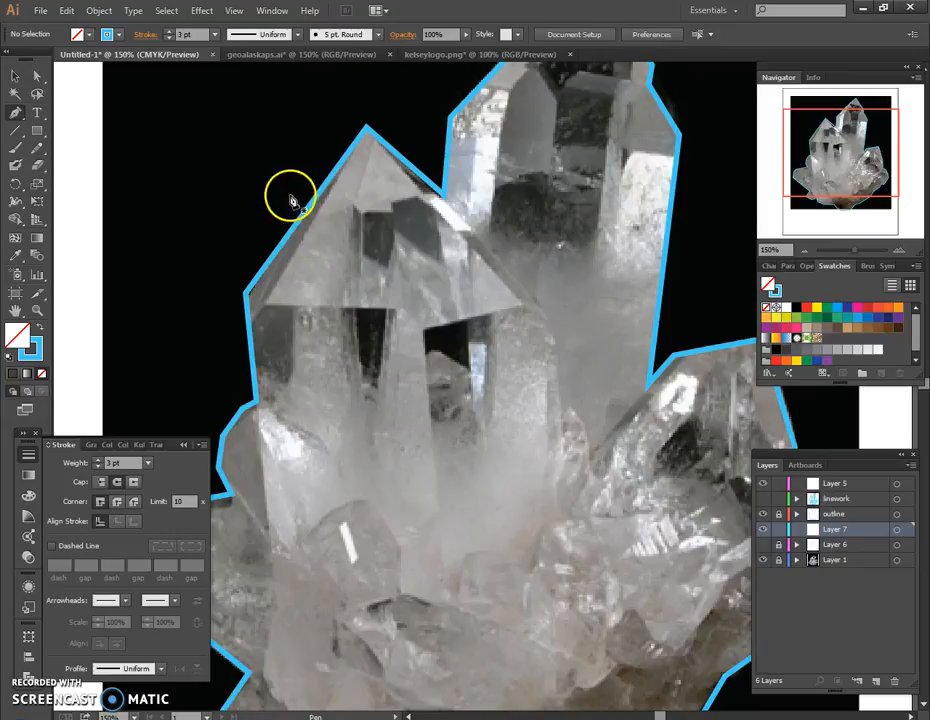
# Draw a closed triangular facet on the front-left crystal's tip, from its peak down to the facet's horizontal base edge.
pyautogui.click(366, 137)
pyautogui.click(343, 309)
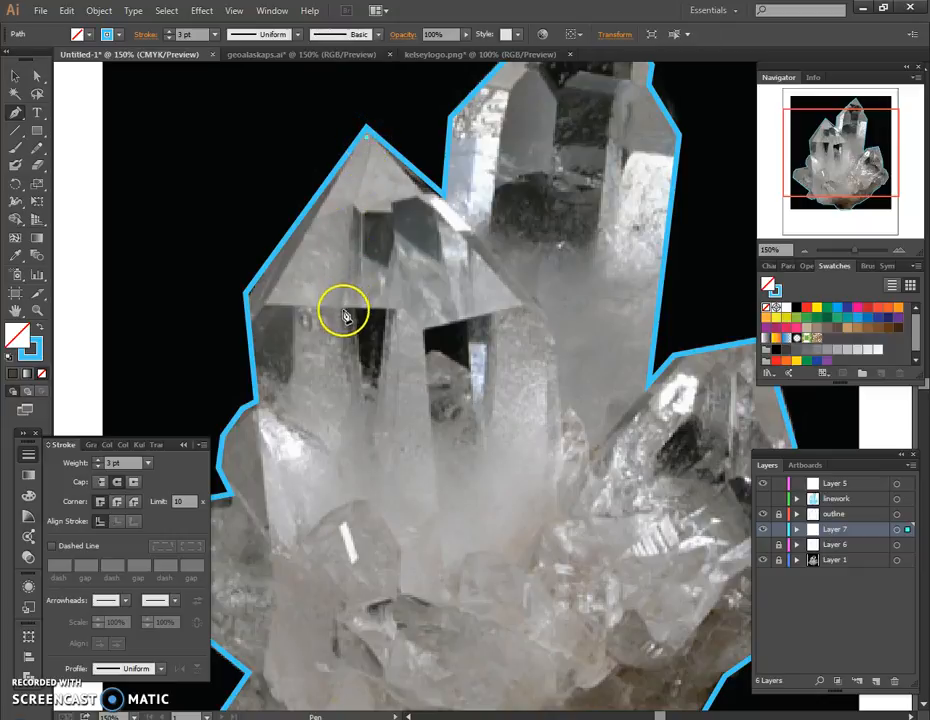
pyautogui.click(264, 310)
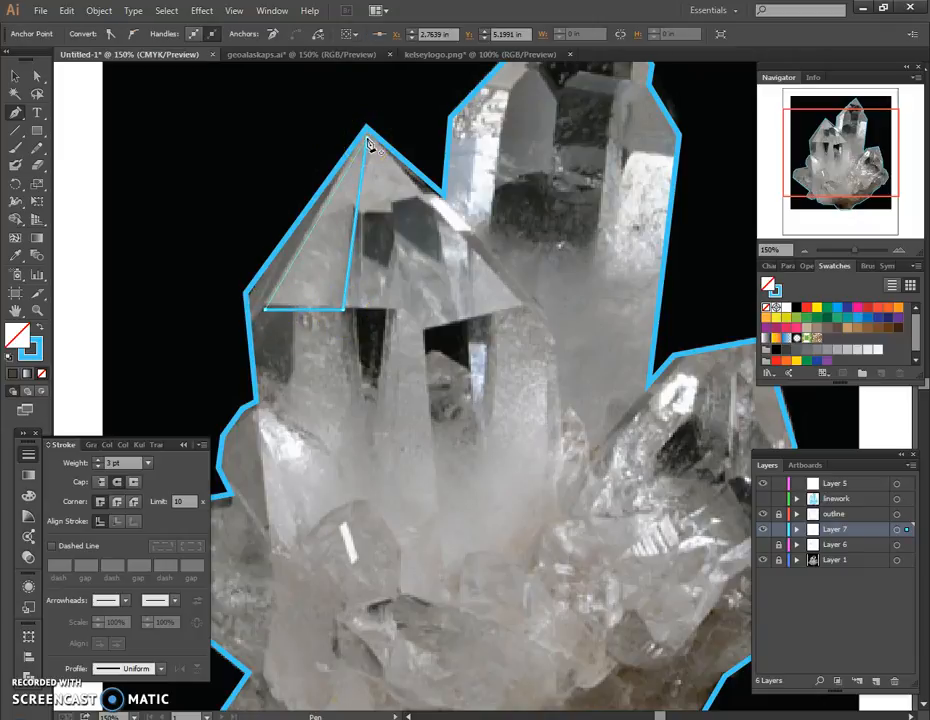
pyautogui.click(364, 135)
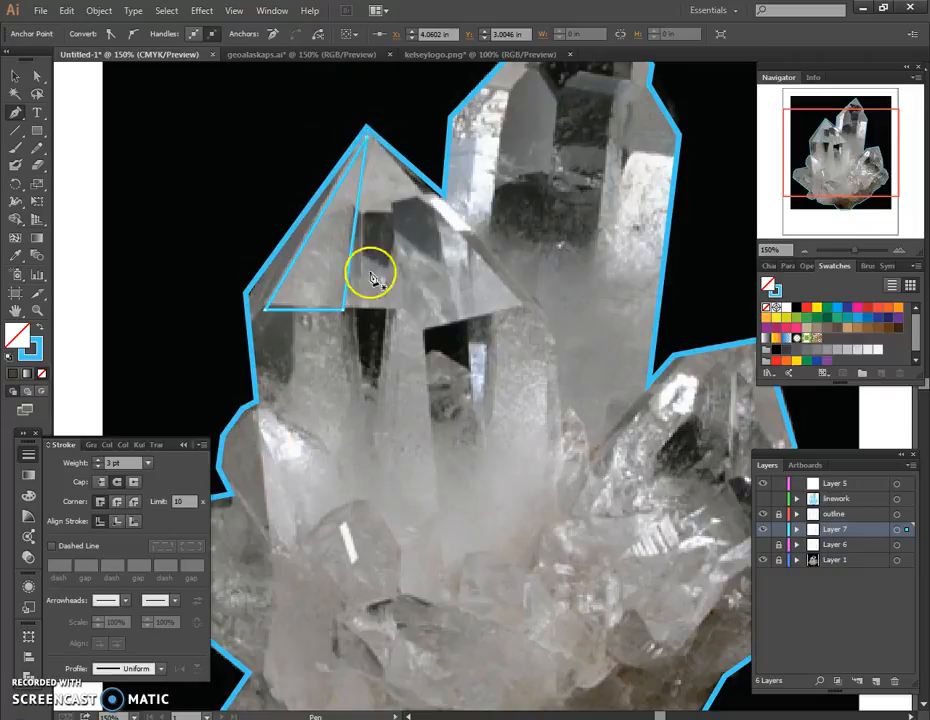
# Draw a closed facet on the front-left crystal's tip, right of the triangular facet, with a notched lower edge following the dark reflection.
pyautogui.click(370, 144)
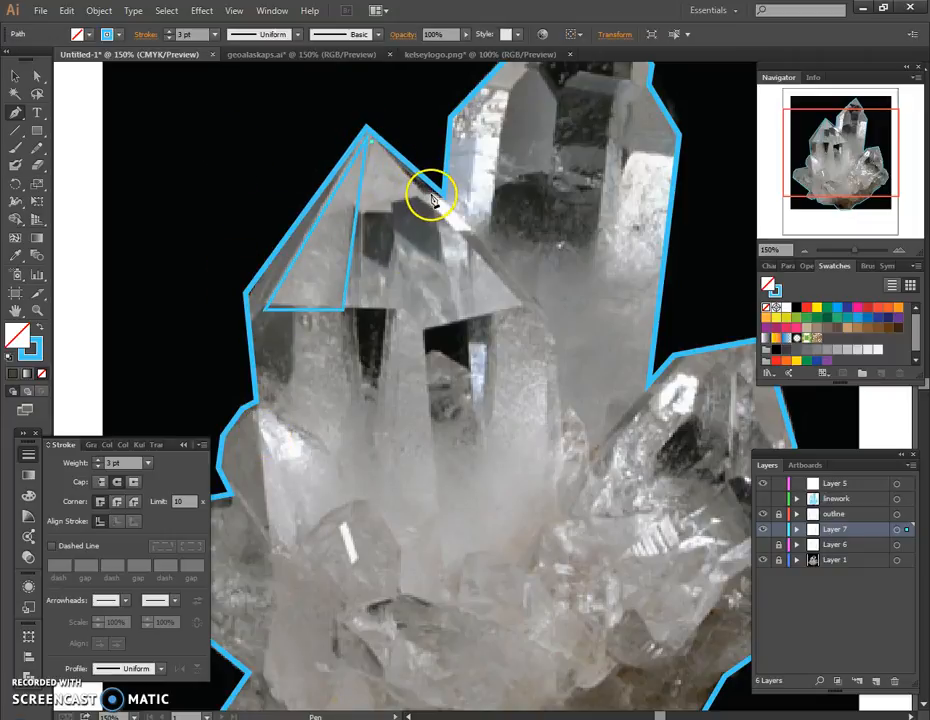
pyautogui.click(433, 196)
pyautogui.click(394, 207)
pyautogui.click(396, 221)
pyautogui.click(366, 213)
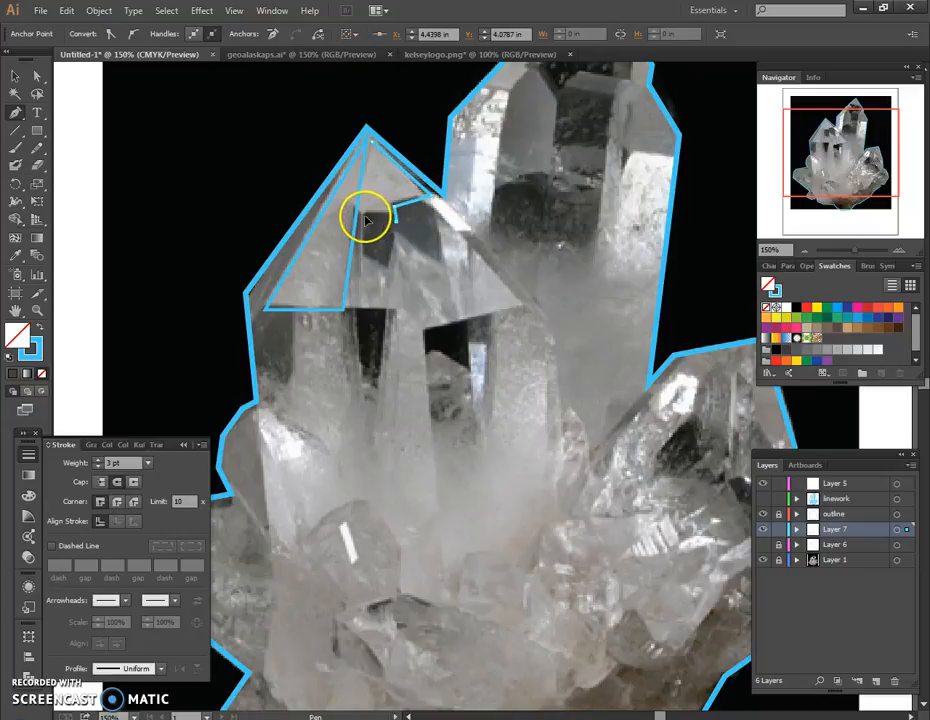
pyautogui.click(370, 145)
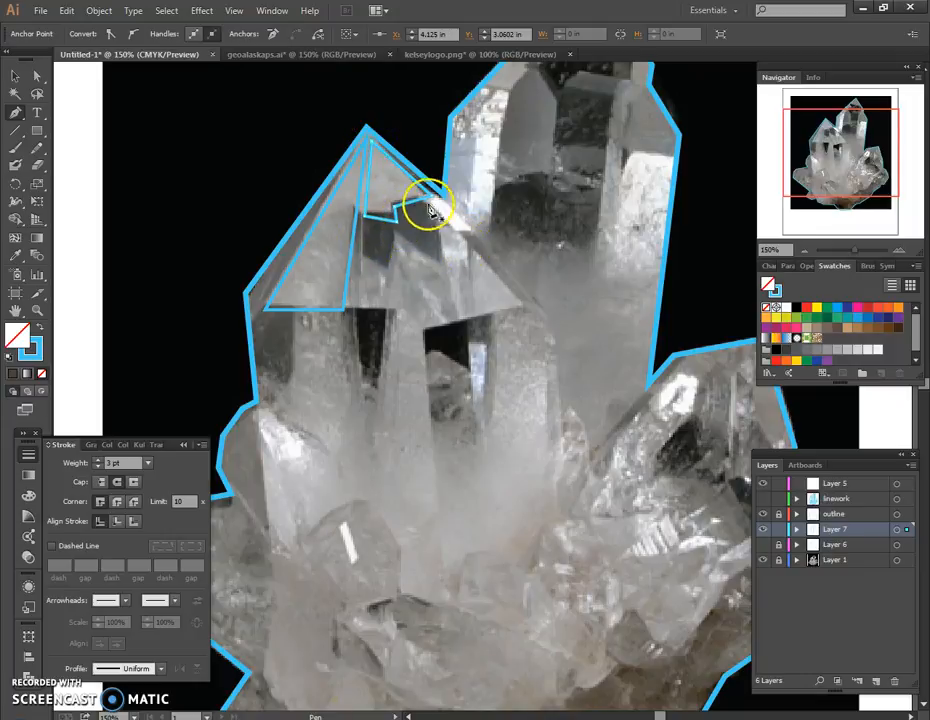
# Draw a narrow closed triangular facet between the front-left crystal's outer left edge and the first triangular facet.
pyautogui.click(253, 305)
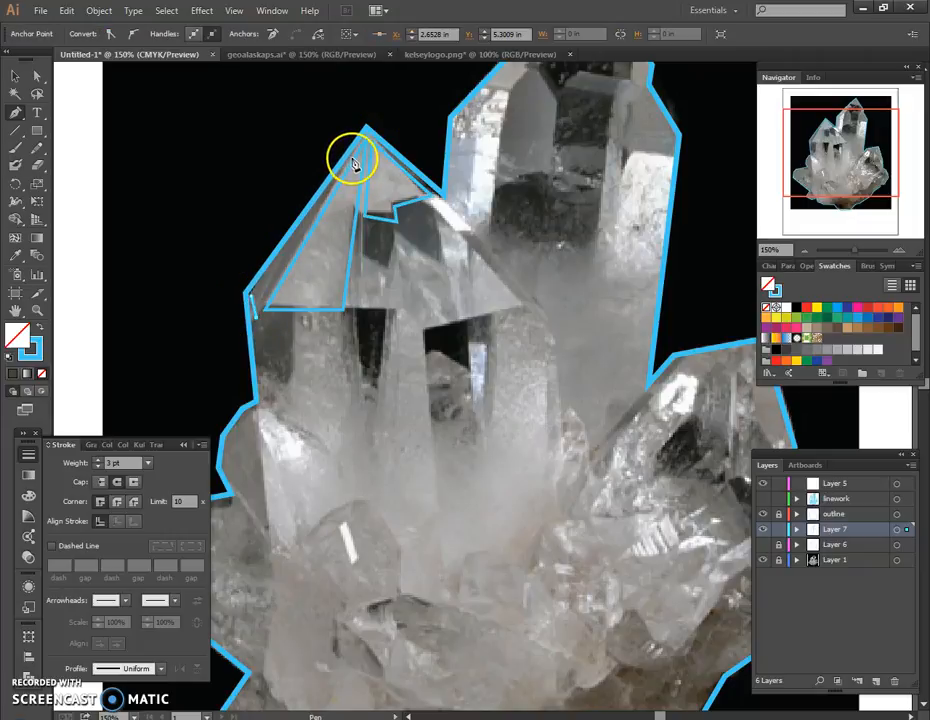
pyautogui.click(364, 129)
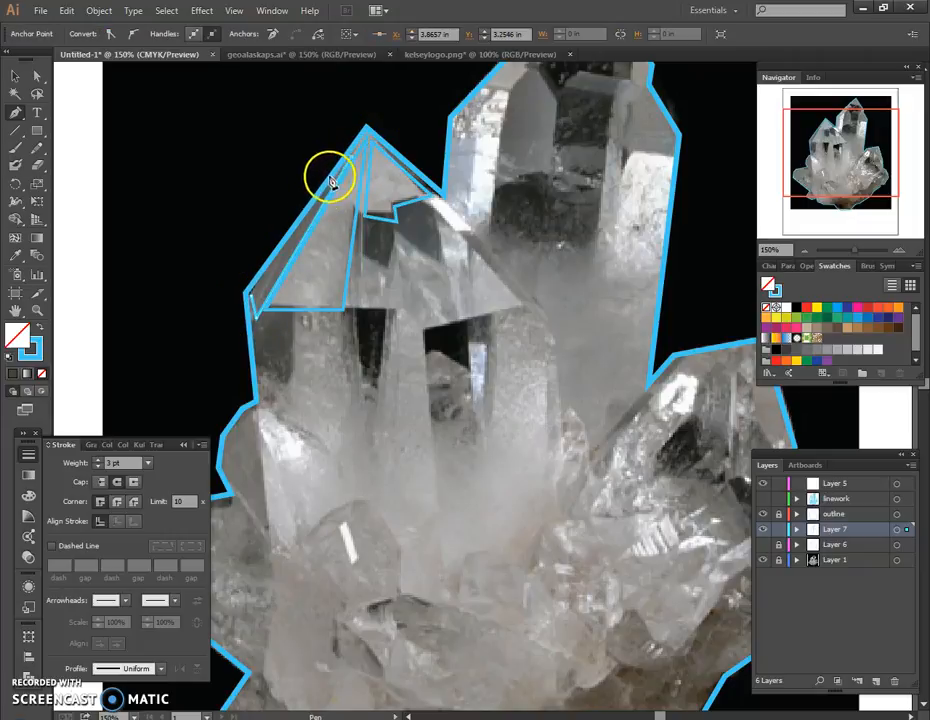
pyautogui.click(254, 303)
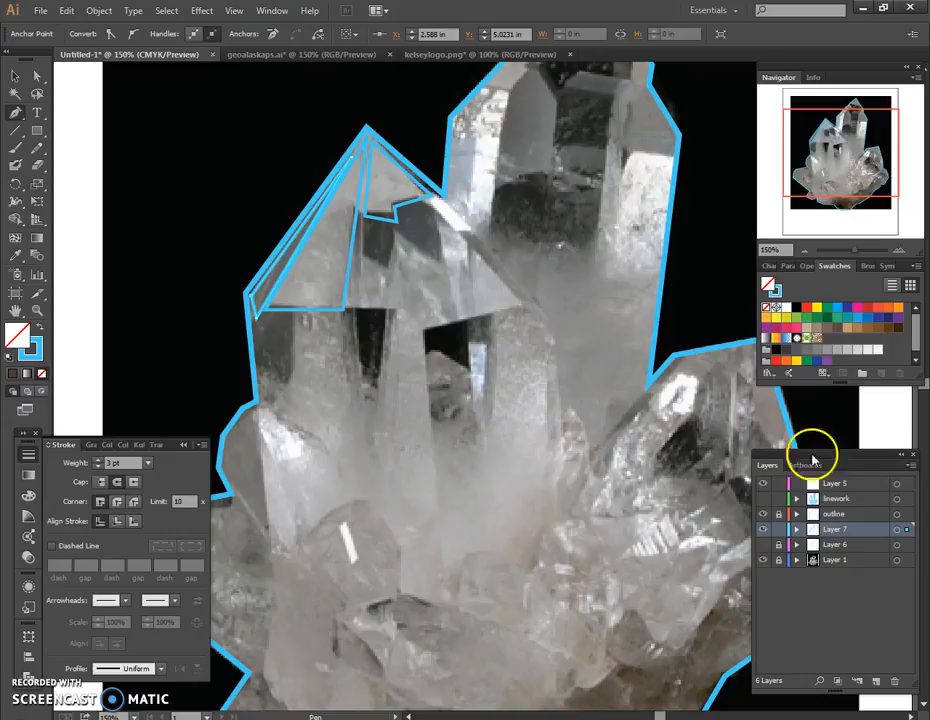
# Hide Layer 7 and the photo on Layer 1, and show the finished linework layer together with the outline.
pyautogui.click(764, 531)
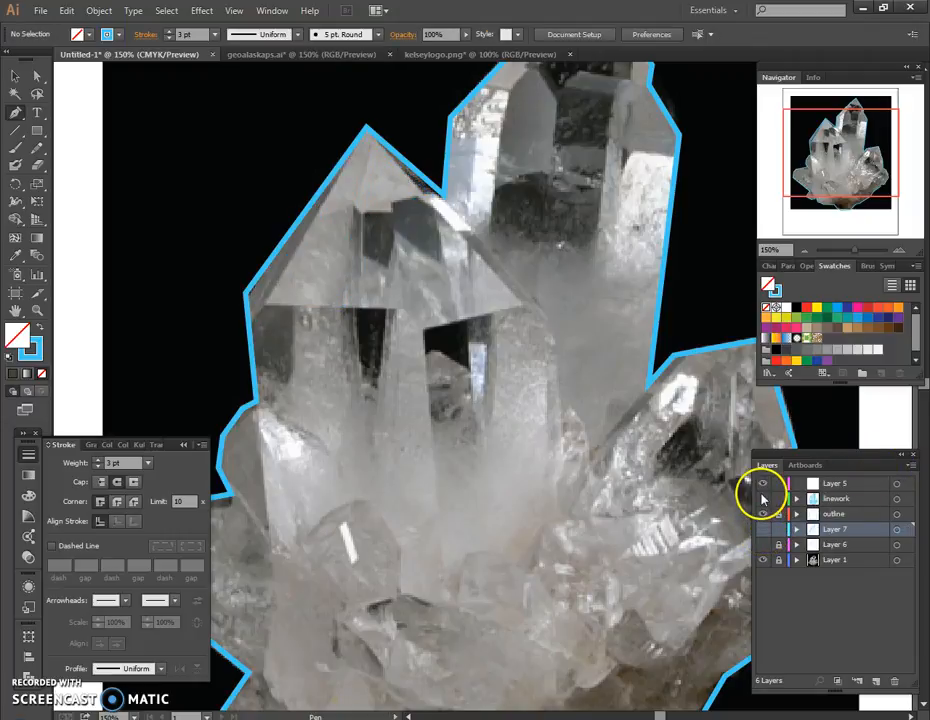
pyautogui.click(764, 499)
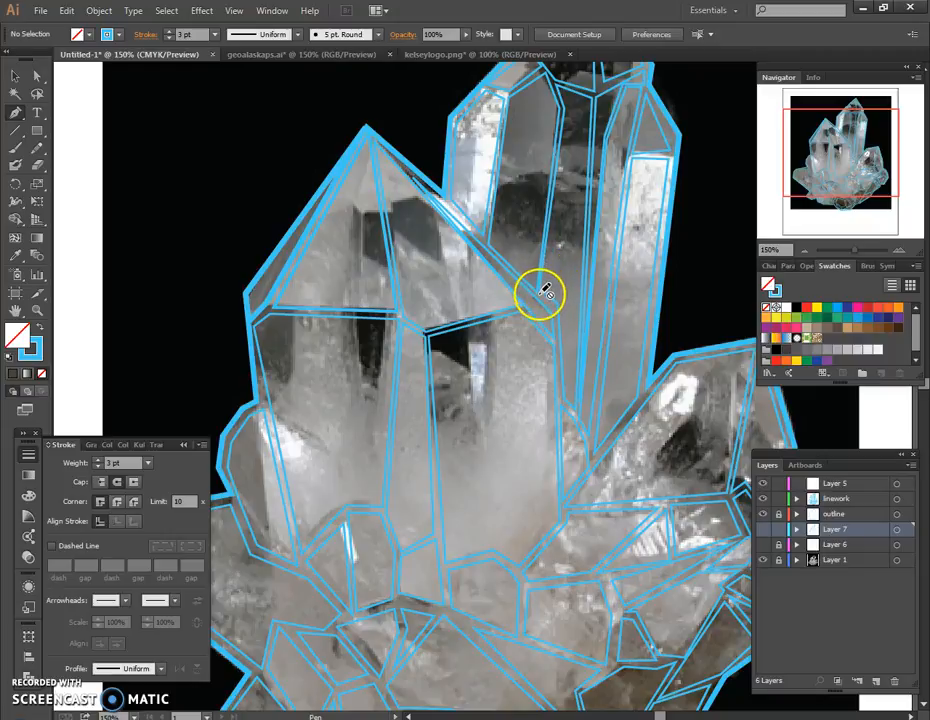
pyautogui.click(764, 544)
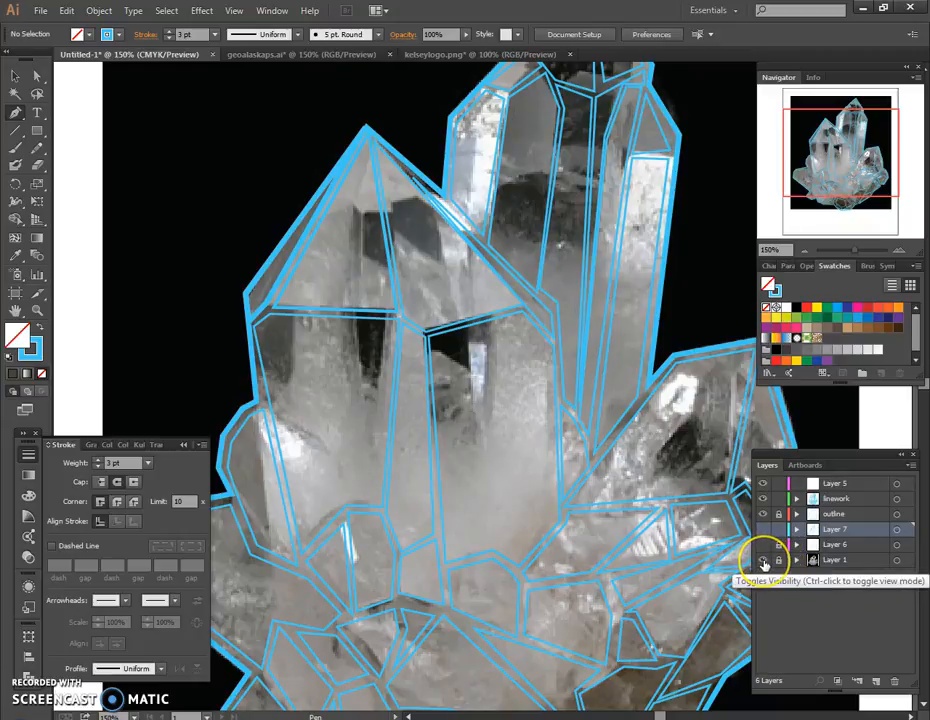
pyautogui.click(764, 561)
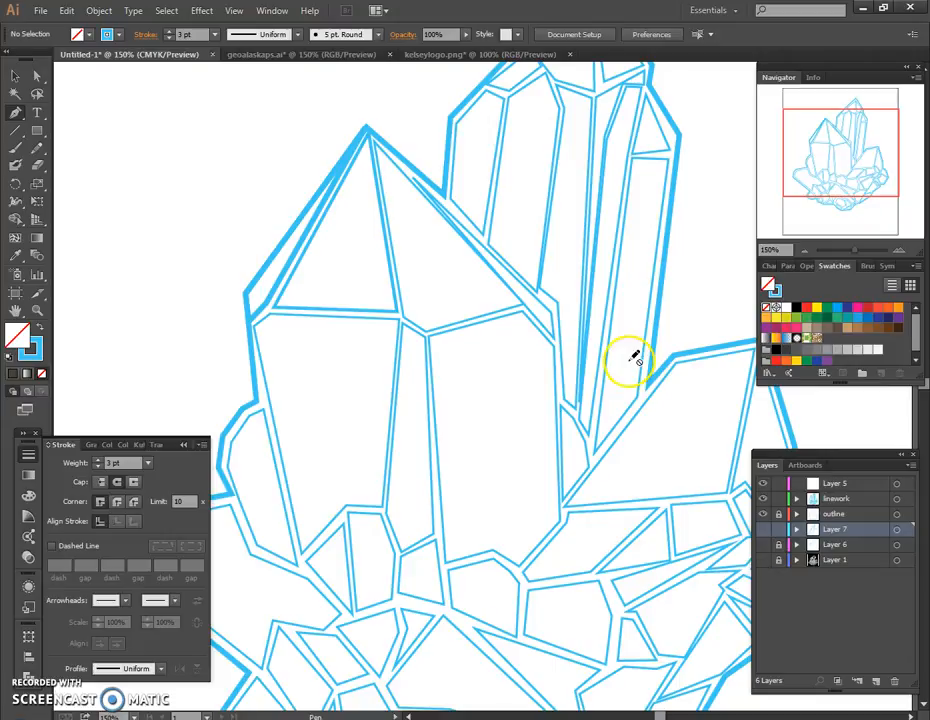
pyautogui.scroll(-1, 679, 381)
pyautogui.scroll(-1, 681, 380)
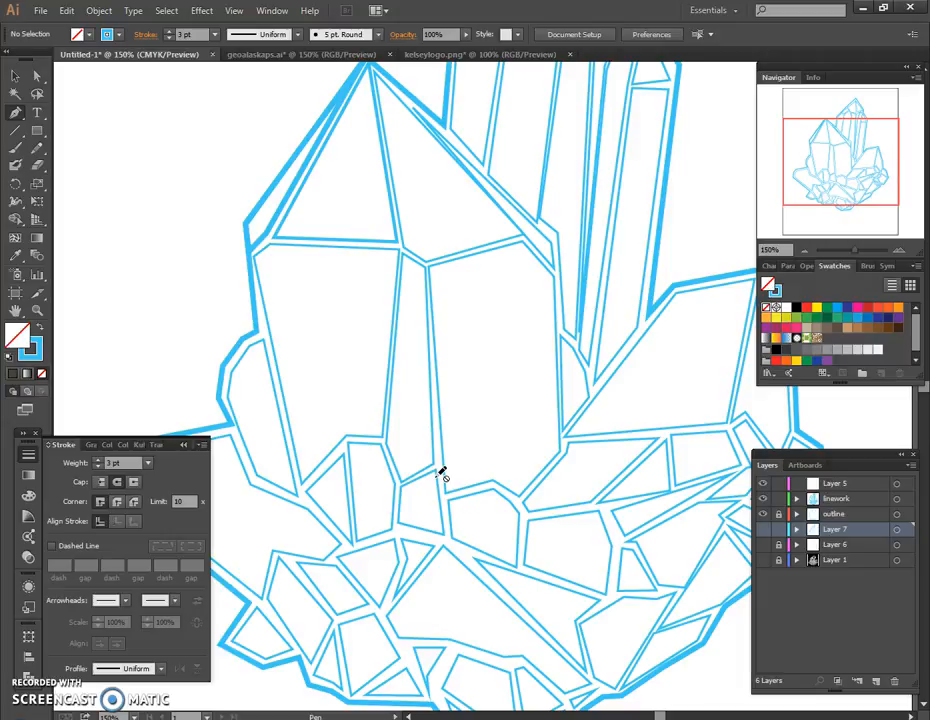
# View the geometric Alaska map and the faceted logo in the other open documents, and return to the crystal drawing.
pyautogui.click(291, 54)
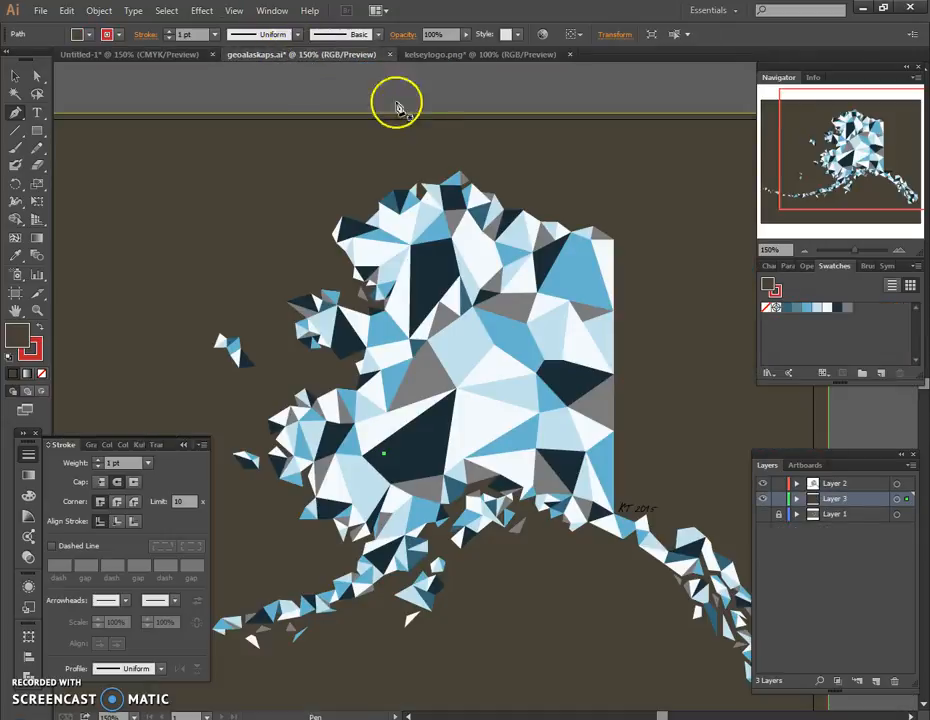
pyautogui.click(438, 56)
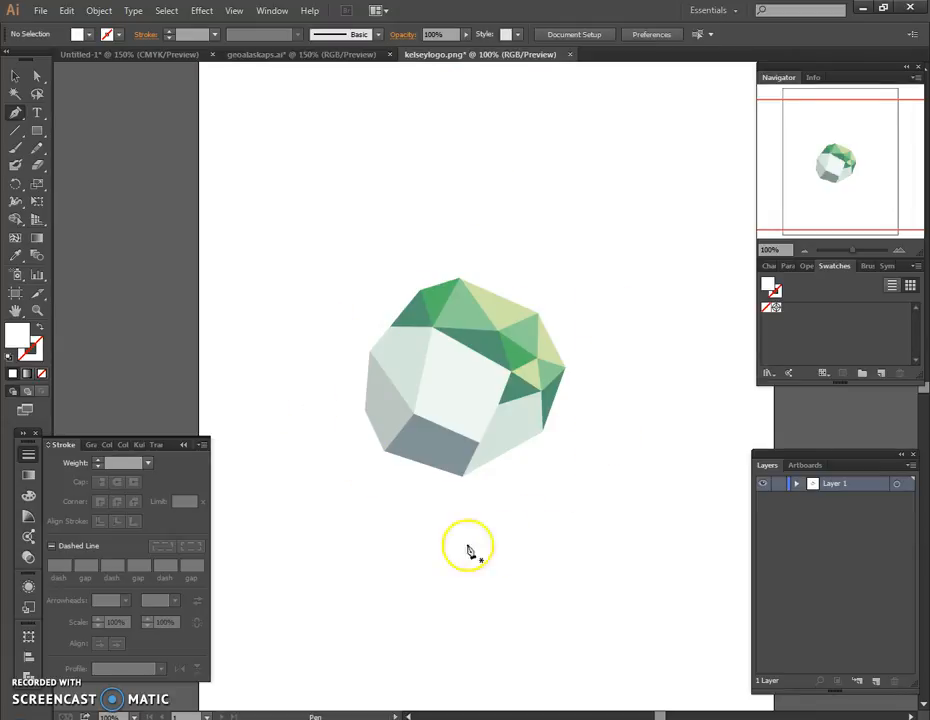
pyautogui.click(181, 56)
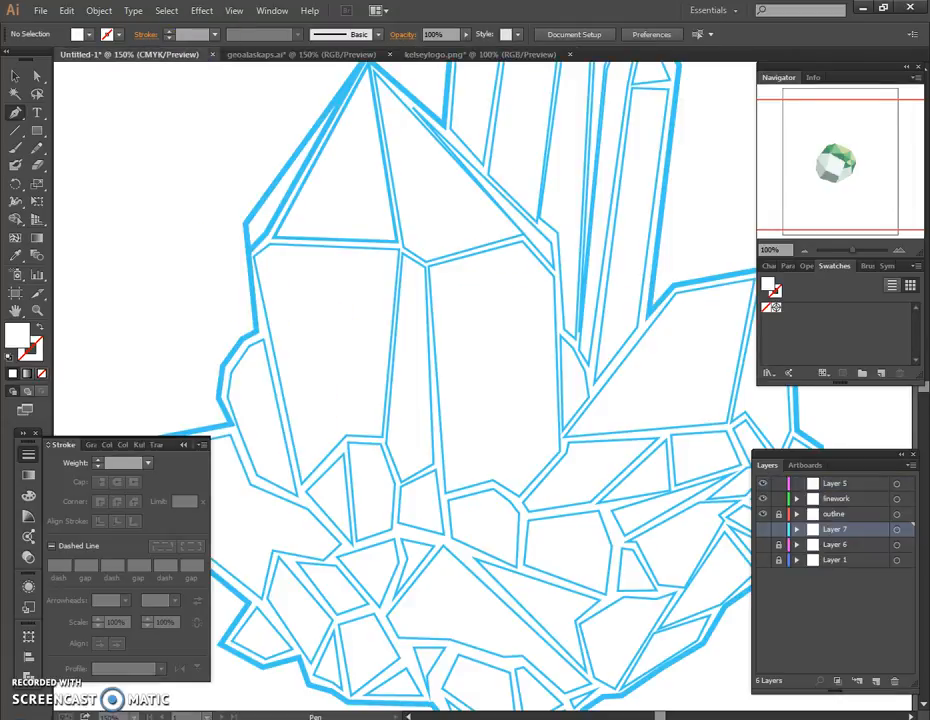